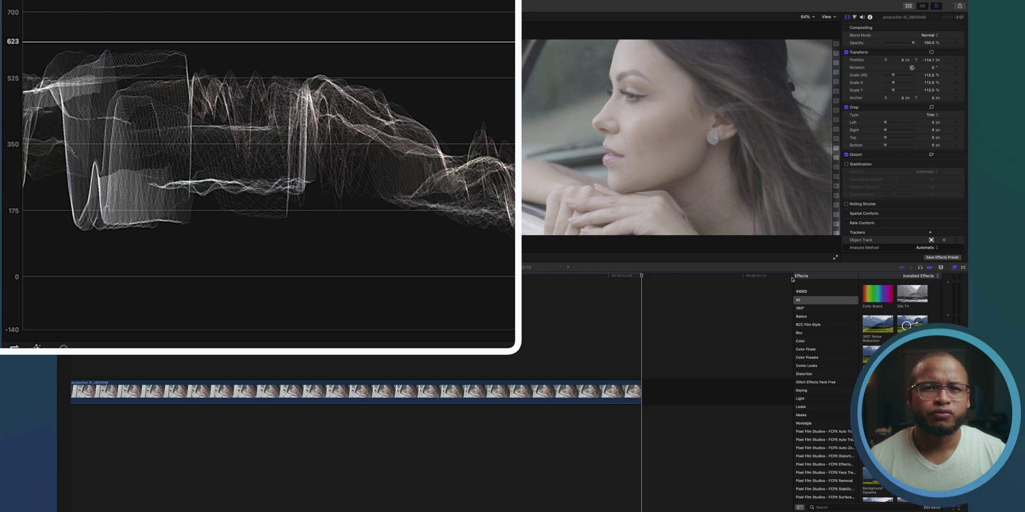
Hide the effects list and add Color Wheels with highlights raised and shadows lowered
left_click(953, 268)
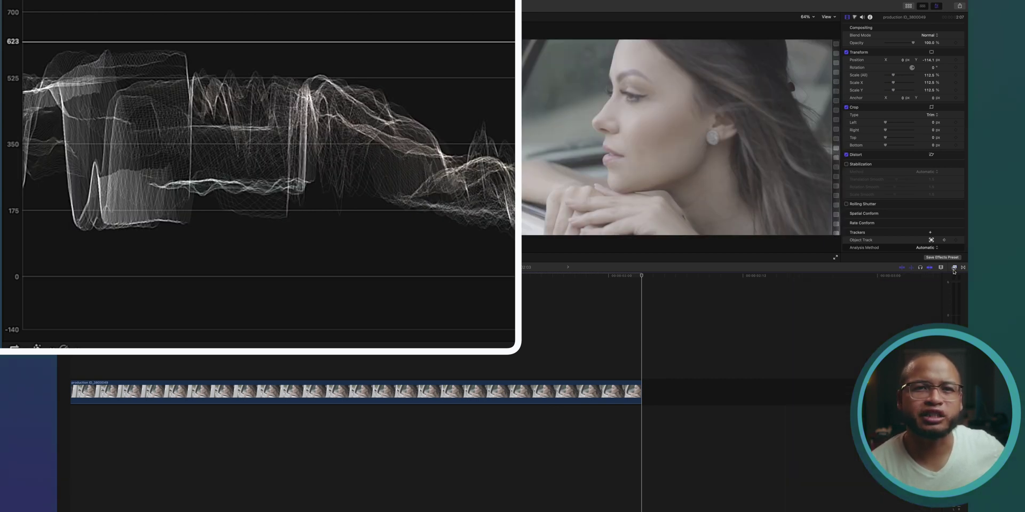
left_click(854, 17)
left_click(865, 26)
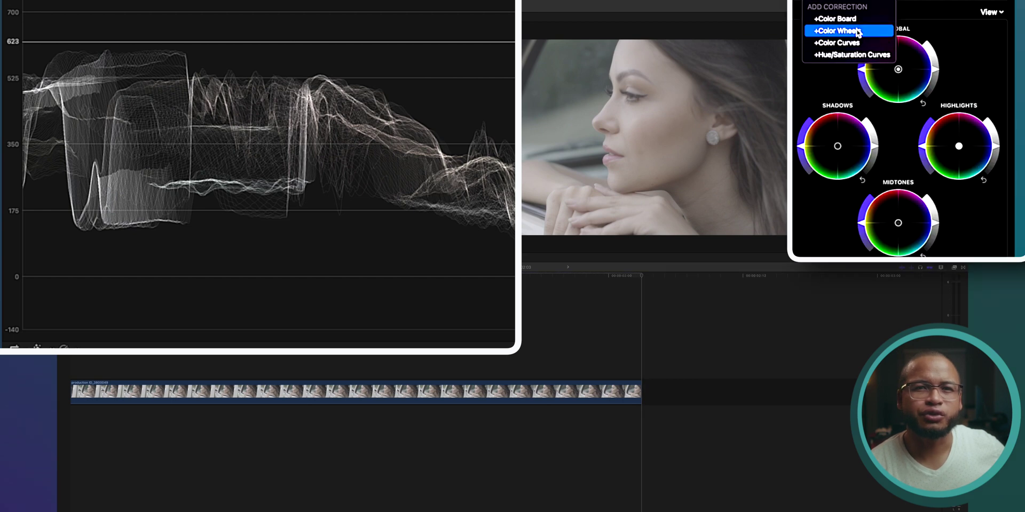
left_click(857, 32)
left_click_drag(996, 154, 998, 139)
left_click_drag(874, 148, 876, 160)
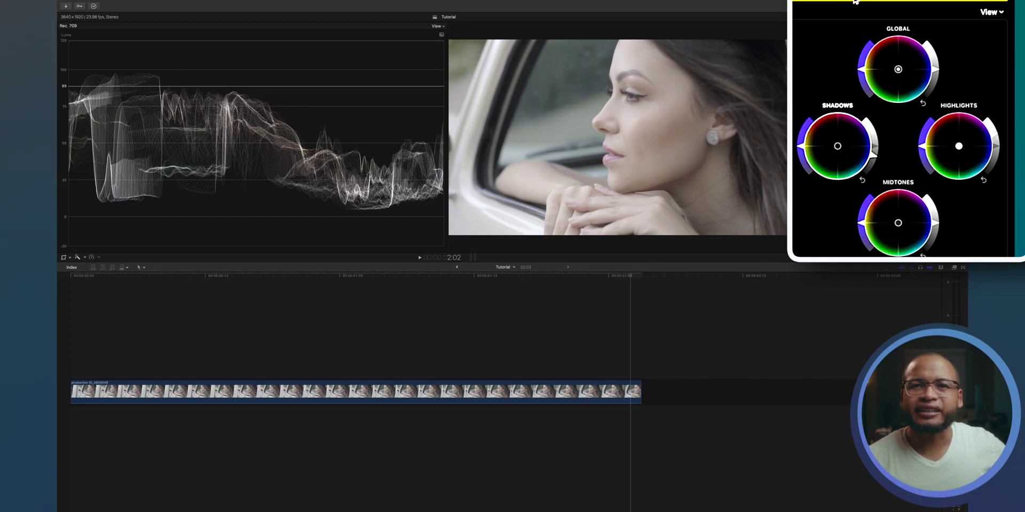
Add Color Curves and bend the Luma curve into an S, deepening darks and lifting highlights
left_click(855, 2)
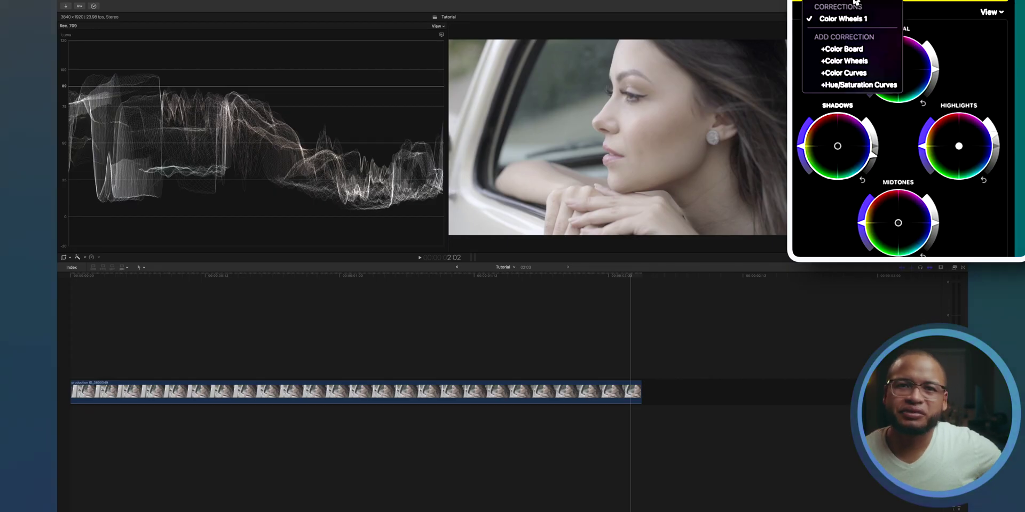
left_click(864, 73)
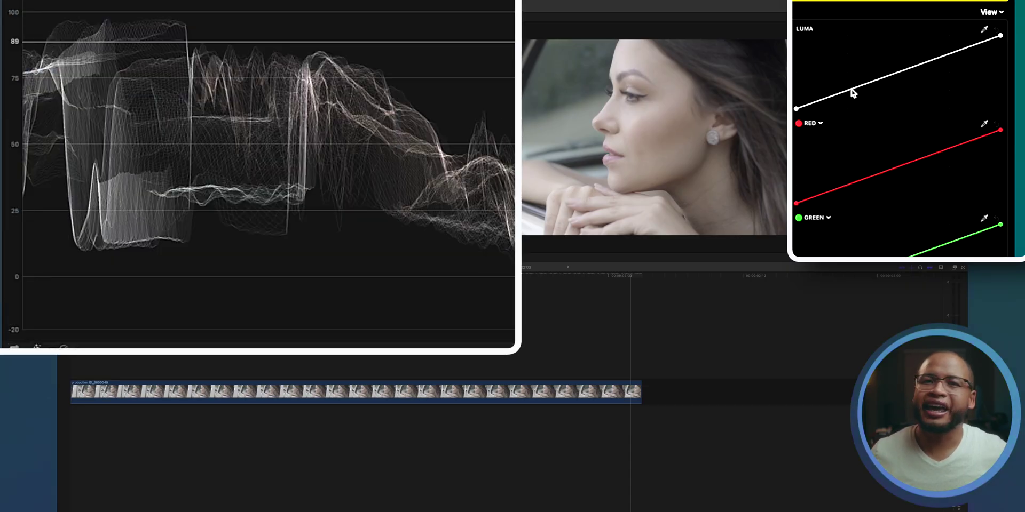
left_click_drag(852, 89, 852, 94)
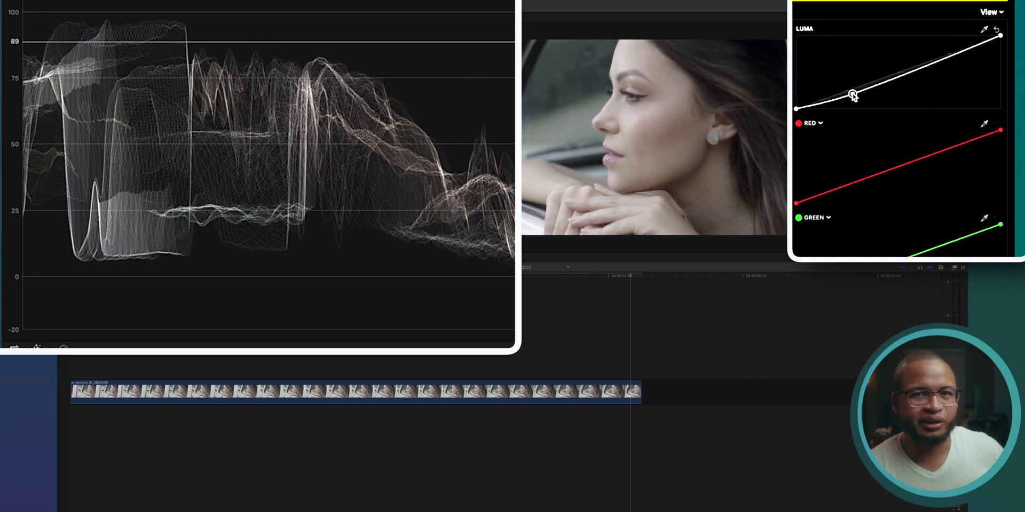
left_click_drag(905, 77, 943, 53)
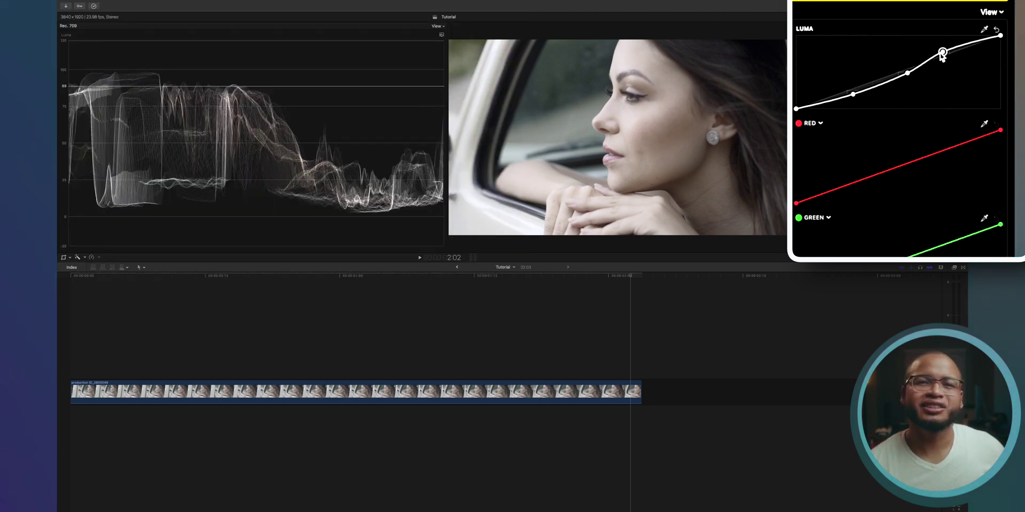
left_click(996, 30)
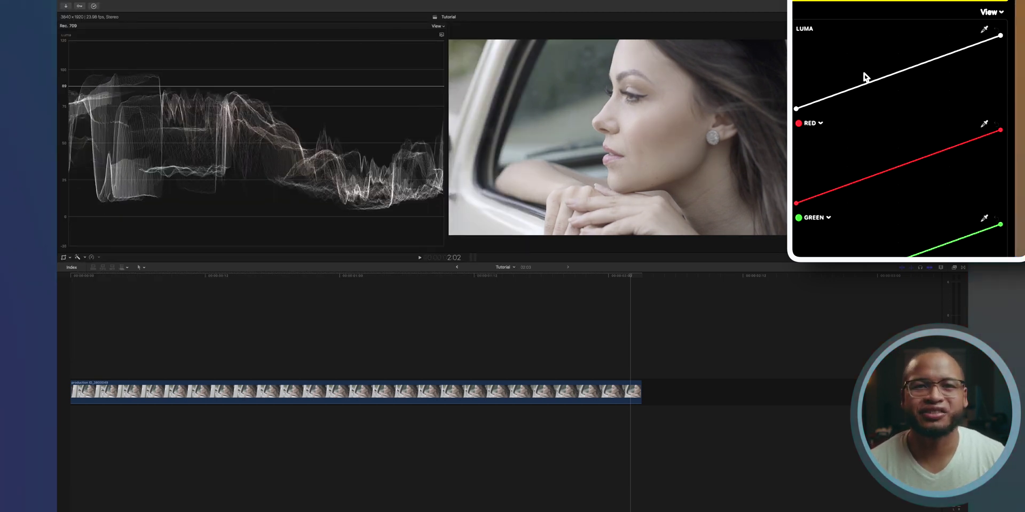
key("super+z")
left_click_drag(907, 75, 944, 48)
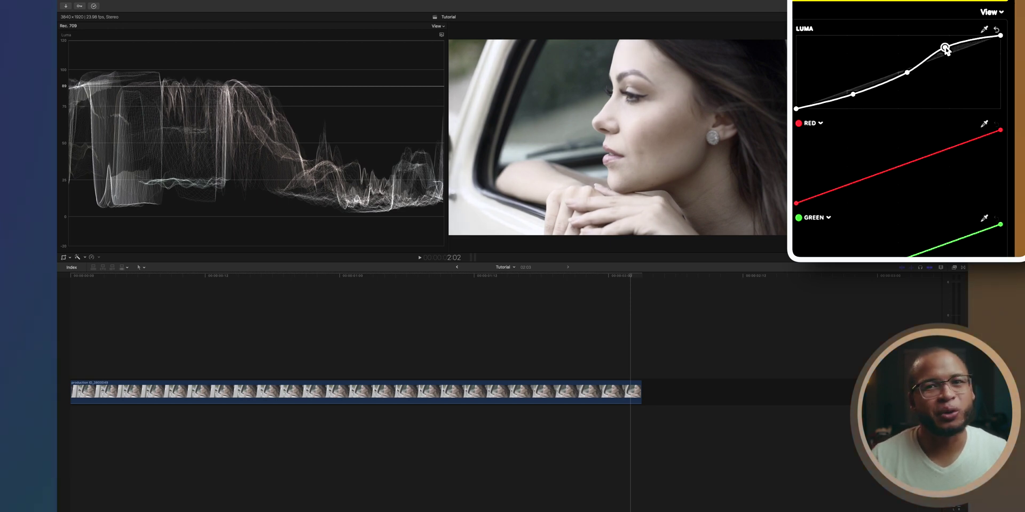
left_click(853, 2)
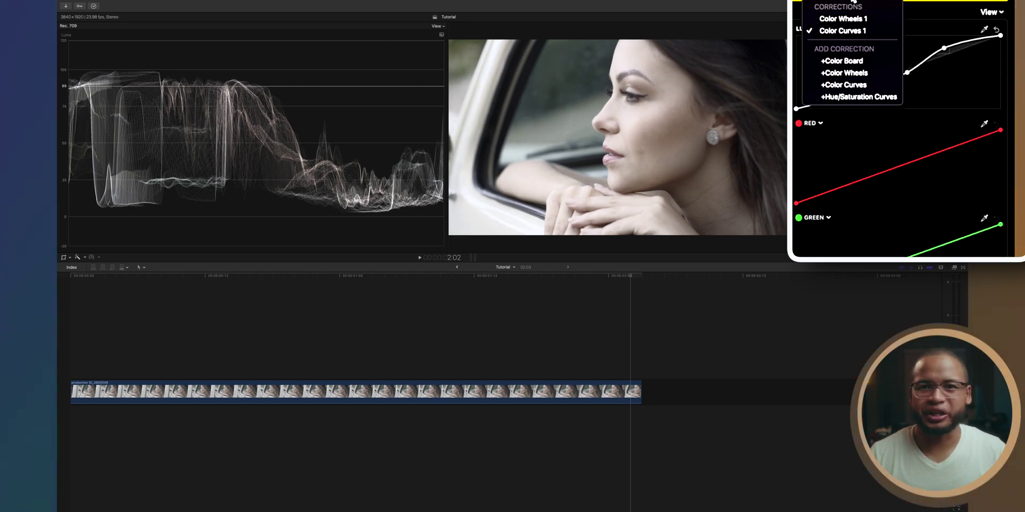
Add a second wheels correction, Color Wheels 2, to the clip
left_click(861, 79)
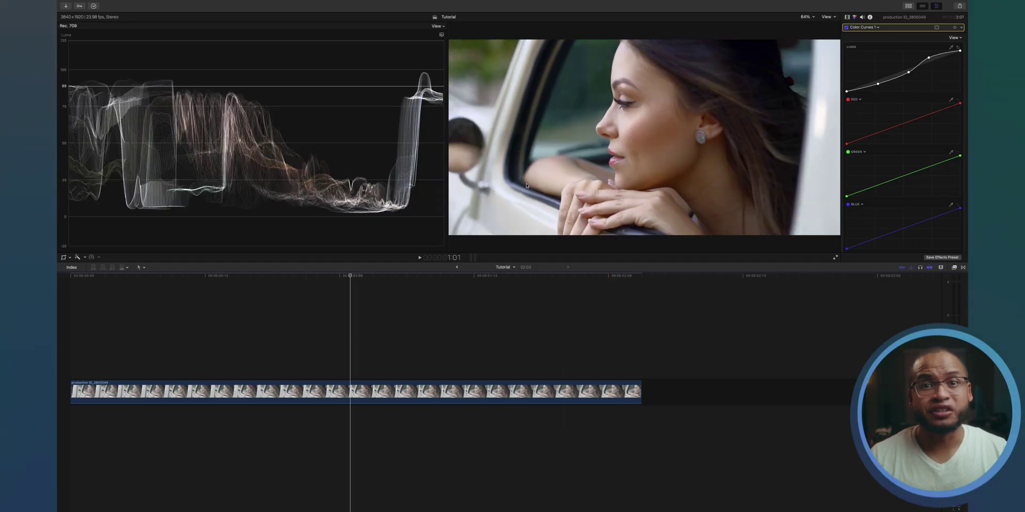
left_click(864, 27)
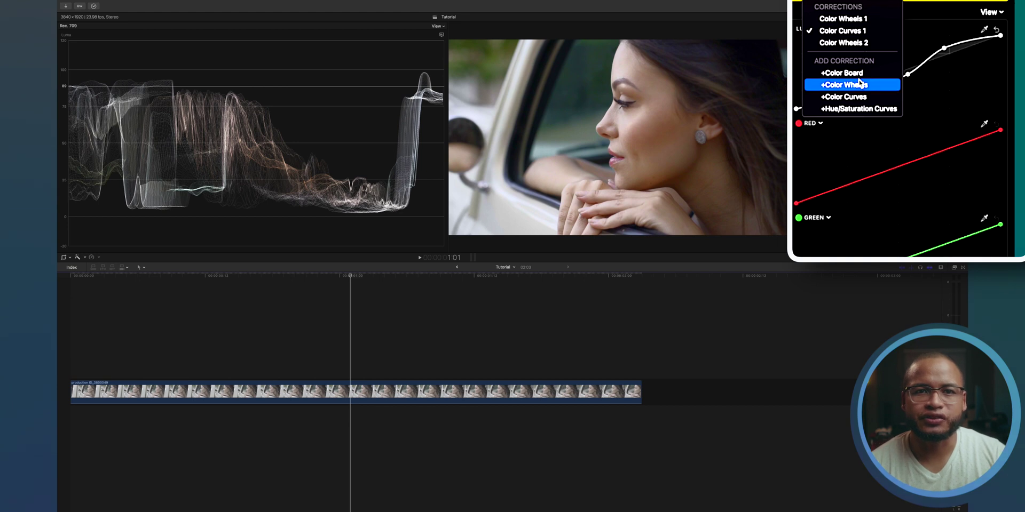
Add a colour mask to Color Wheels 2 sampled from the woman's skin, previewed as a mask
left_click(861, 87)
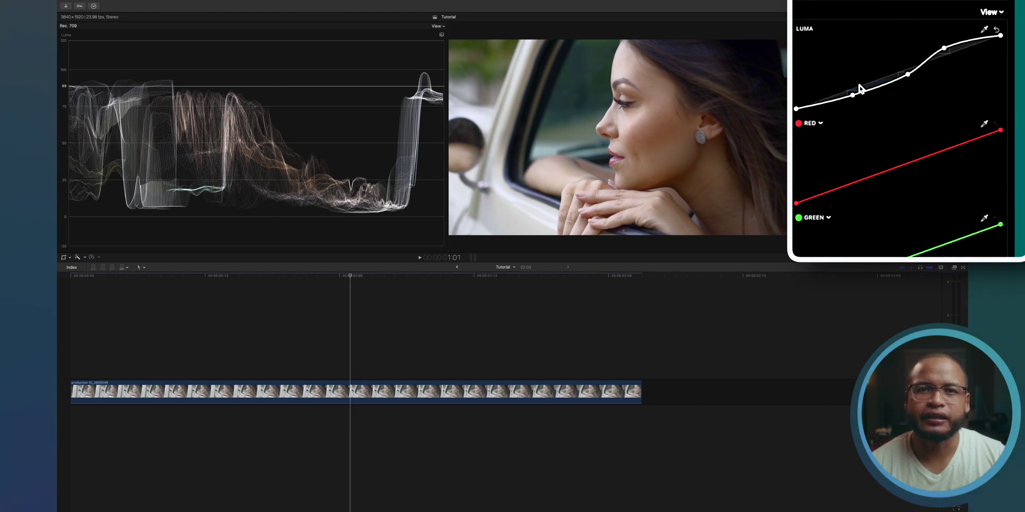
left_click(1006, 3)
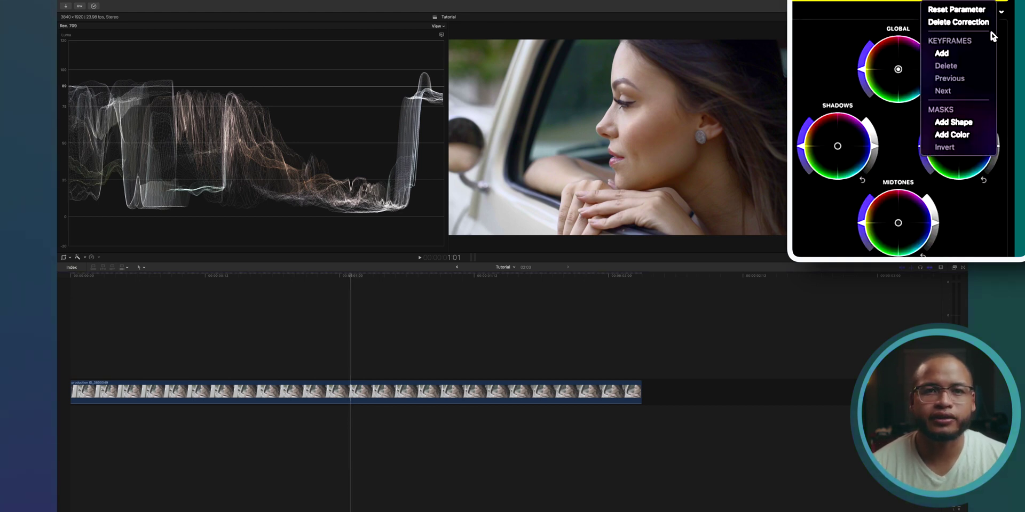
left_click(969, 137)
left_click_drag(655, 100, 664, 108)
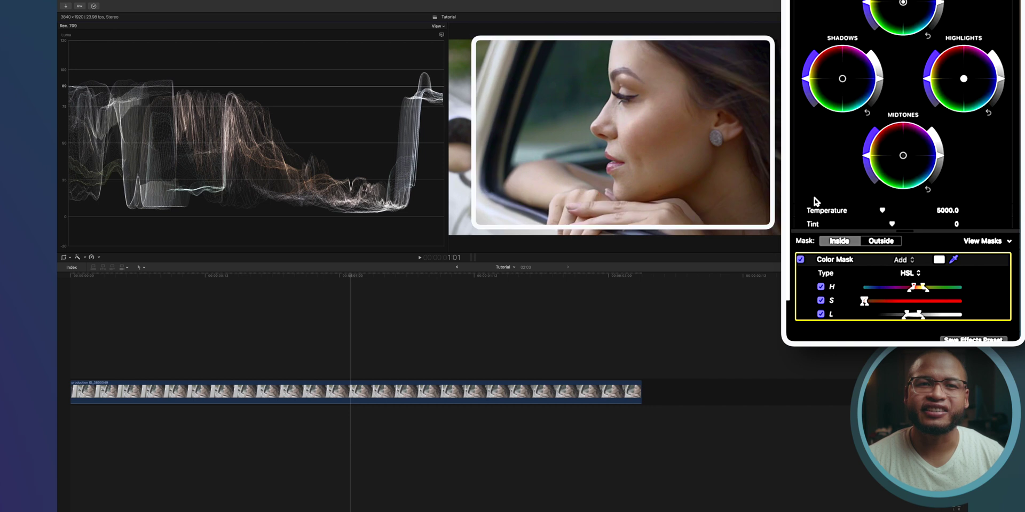
left_click(986, 243)
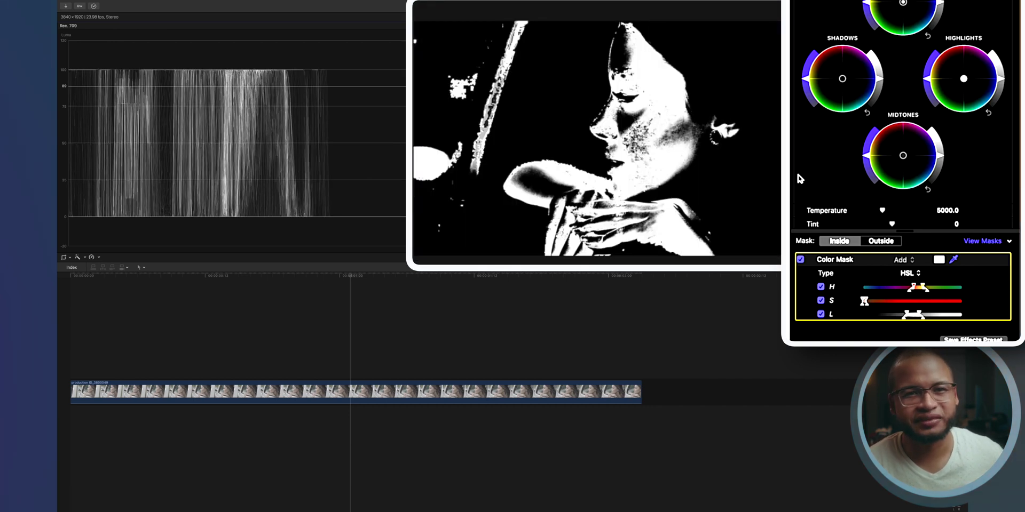
Resample the face, narrow the hue and lightness ranges, and apply the correction Outside the mask
left_click_drag(682, 130, 631, 119)
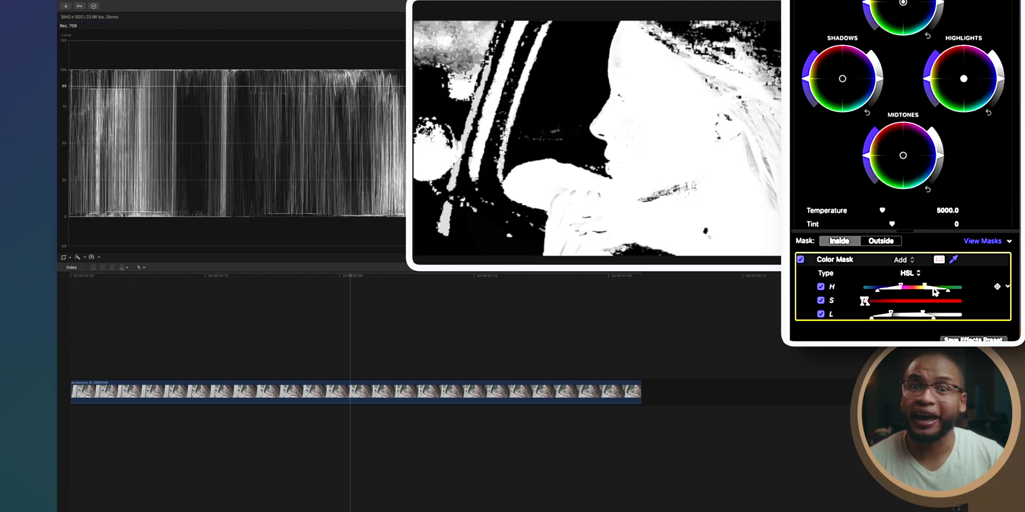
left_click_drag(927, 287, 913, 312)
left_click(987, 241)
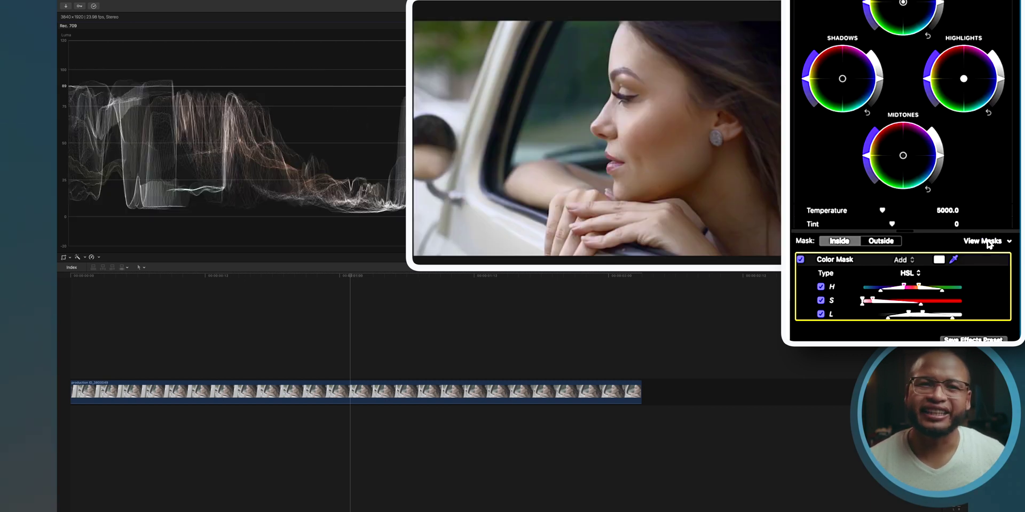
left_click(883, 241)
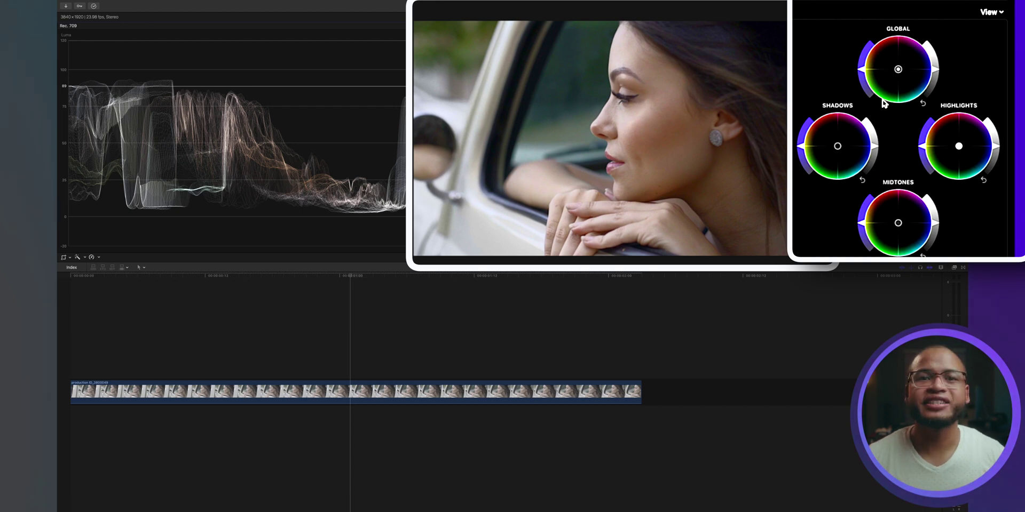
Shift the poppy clip's overall colour balance and give it a light pink tint
left_click_drag(902, 75, 925, 123)
left_click_drag(908, 78, 905, 80)
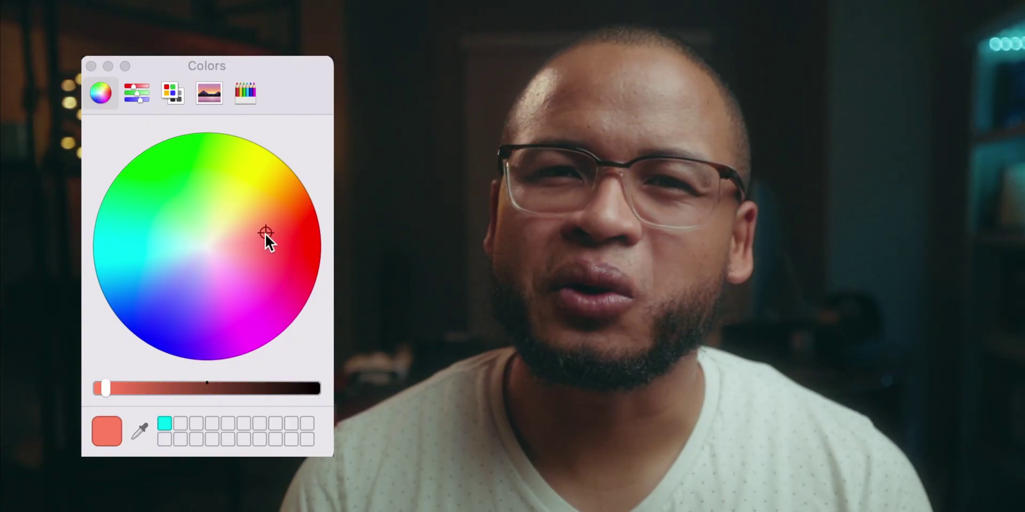
left_click_drag(265, 234, 198, 261)
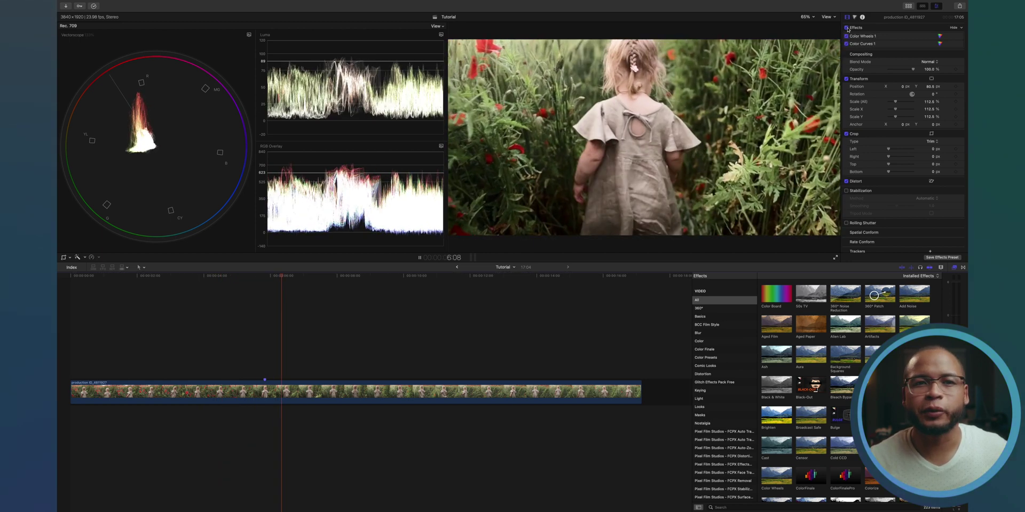
Turn the clip's grade off to compare before and after, showing Color Wheels 1
left_click(845, 27)
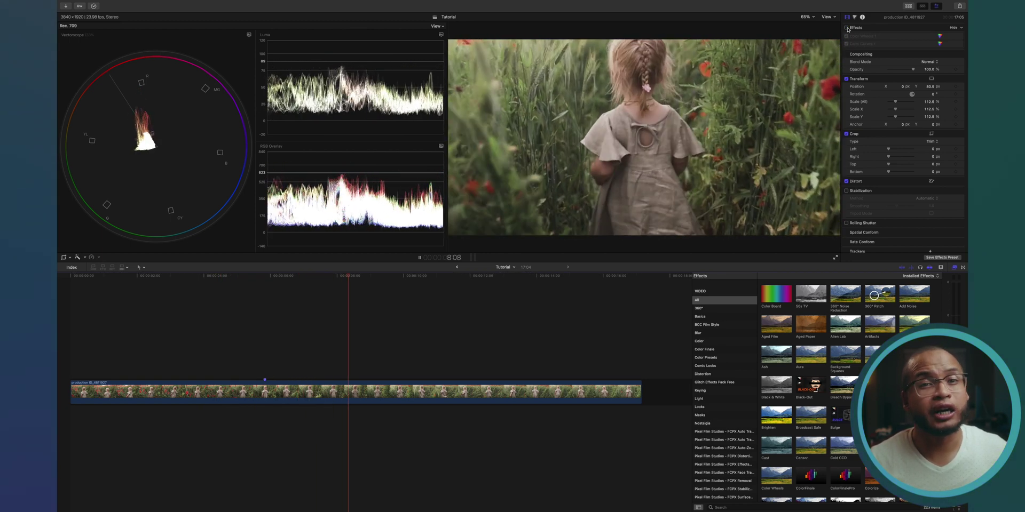
key("space")
left_click(939, 36)
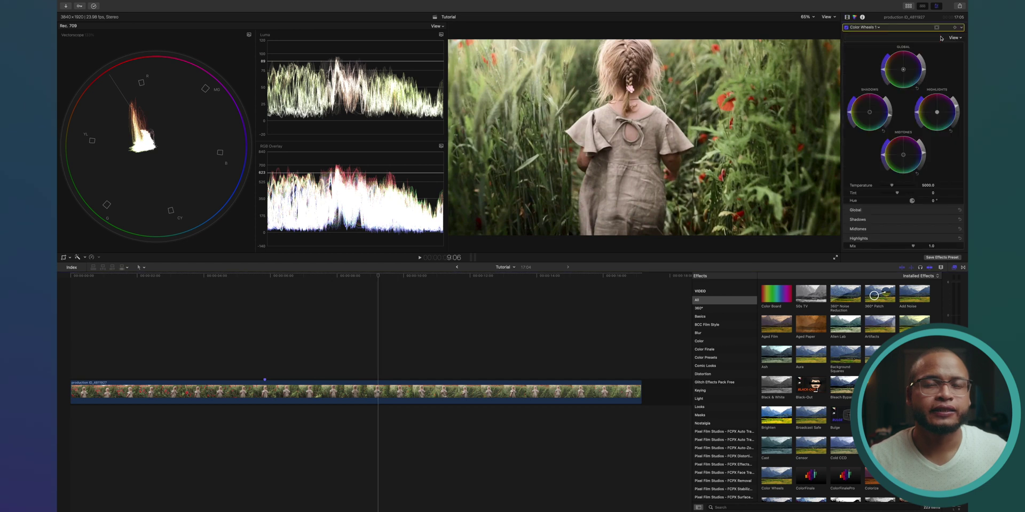
key("space")
Switch to Color Curves 1 and pick a salmon-pink tint at about 5:20
left_click(871, 27)
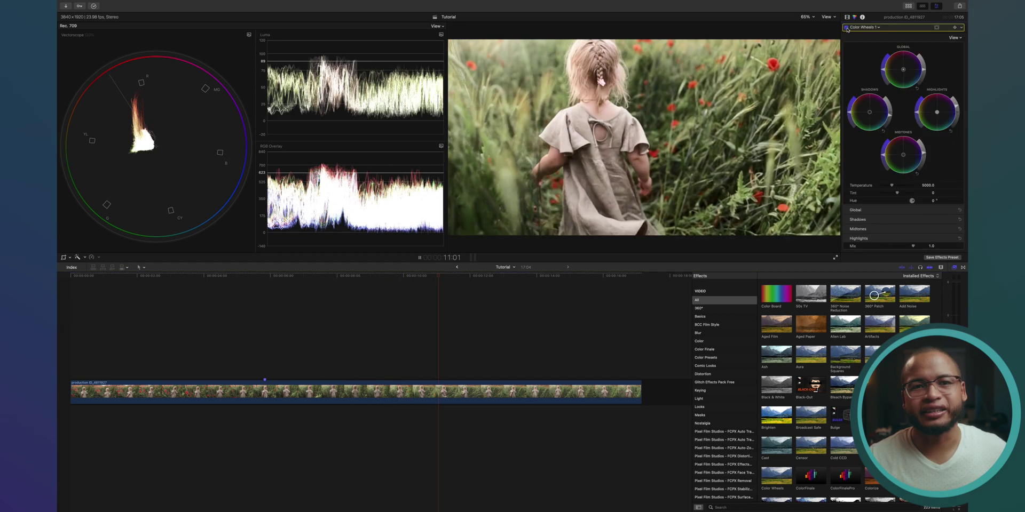
left_click(872, 48)
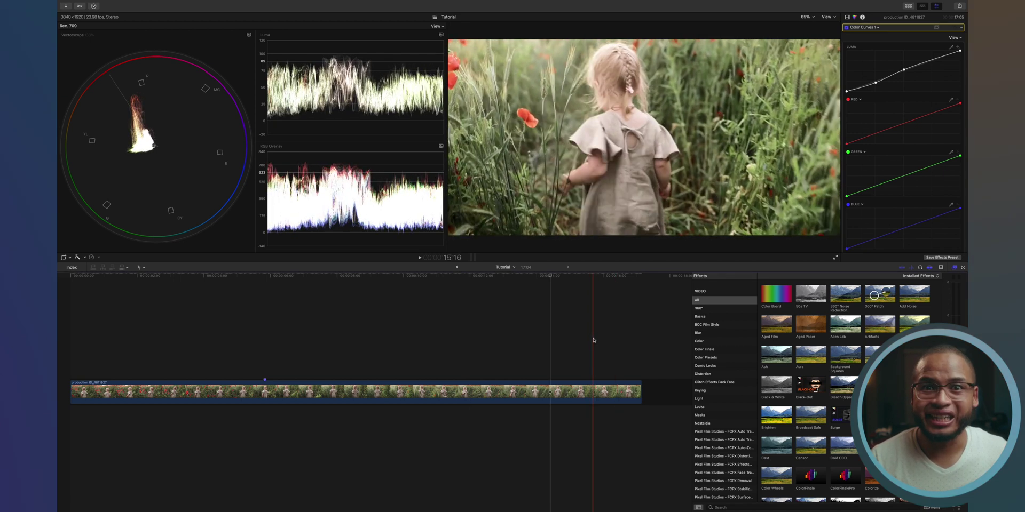
left_click(265, 341)
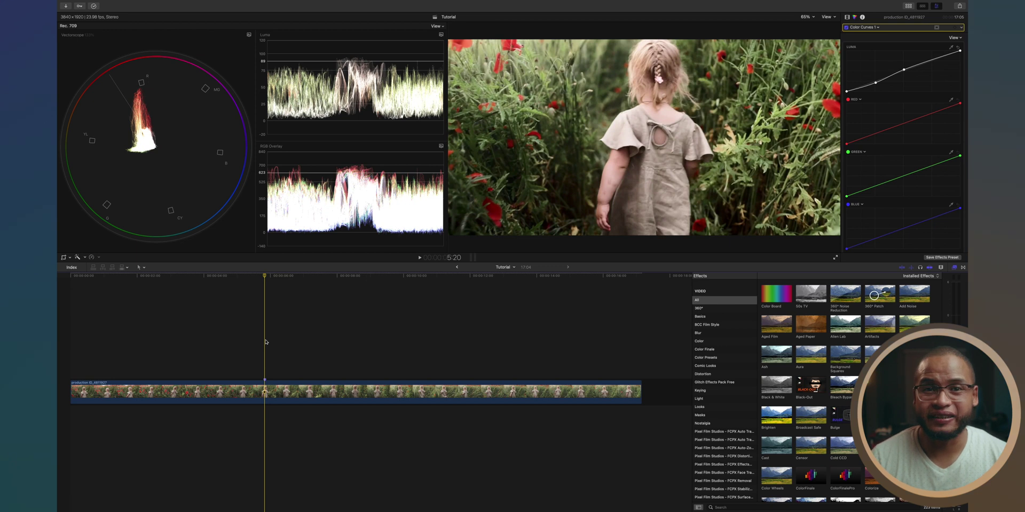
left_click_drag(265, 234, 245, 244)
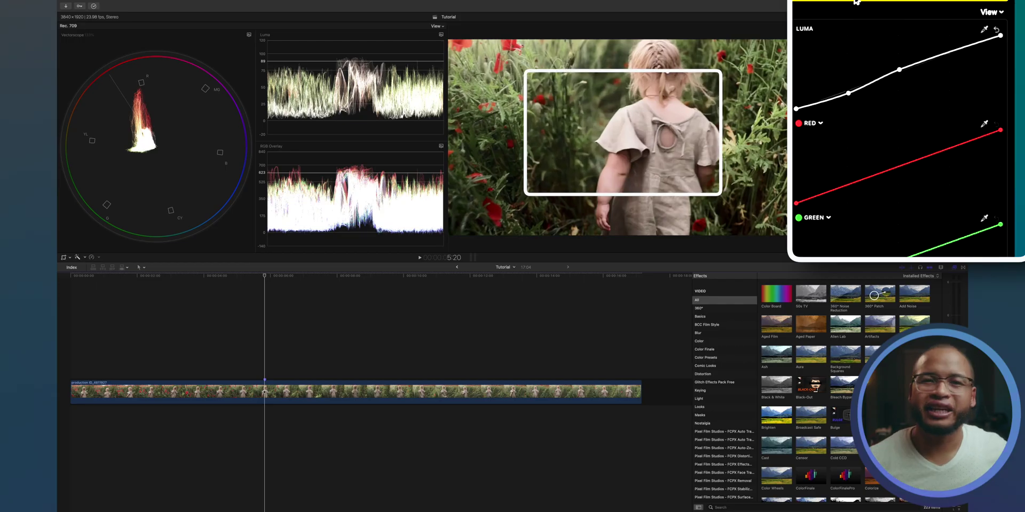
left_click(856, 2)
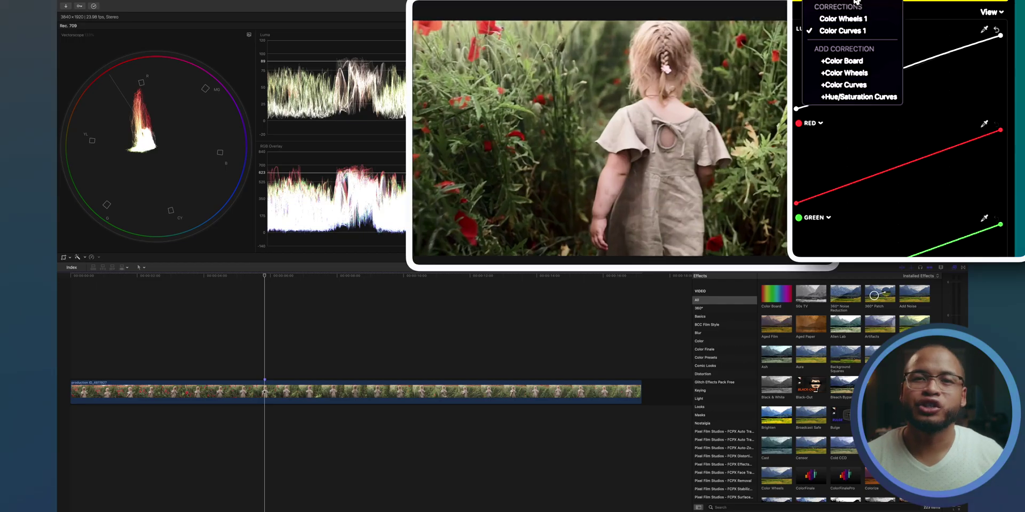
Add Hue/Saturation Curves and dip the HUE vs HUE curve at a hue sampled from the viewer
left_click(866, 99)
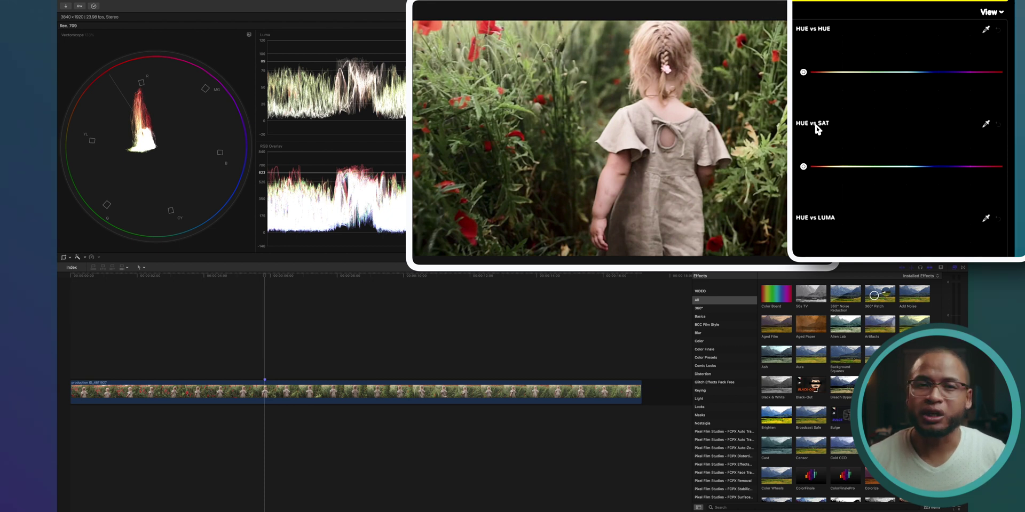
left_click(986, 30)
left_click(757, 133)
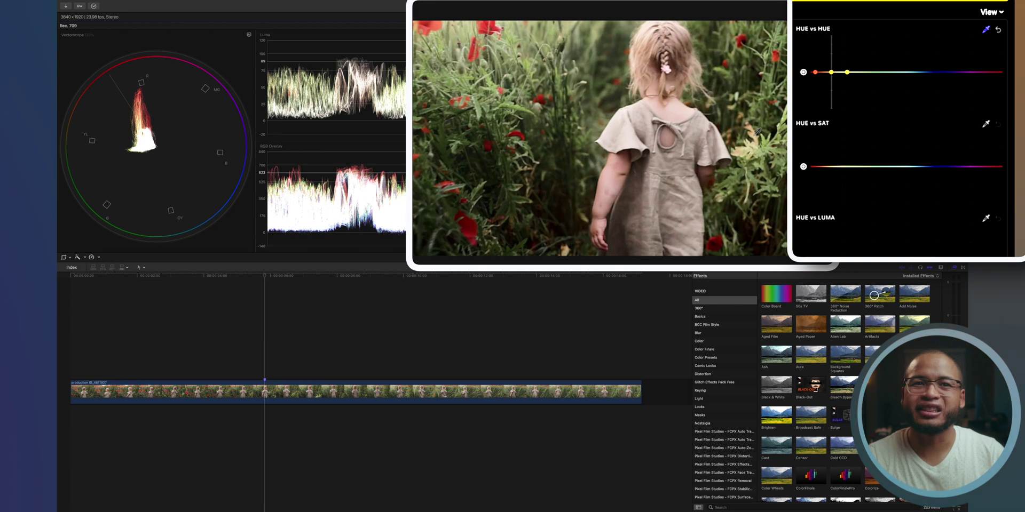
left_click_drag(847, 72, 849, 92)
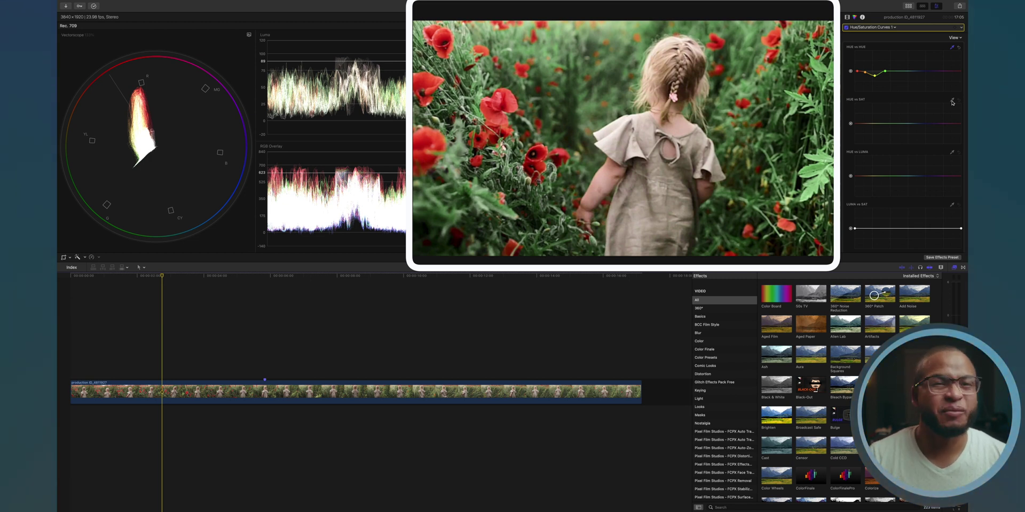
Sample a viewer colour for HUE vs SAT and pull its curve into a deep desaturating dip
left_click(951, 100)
left_click(661, 203)
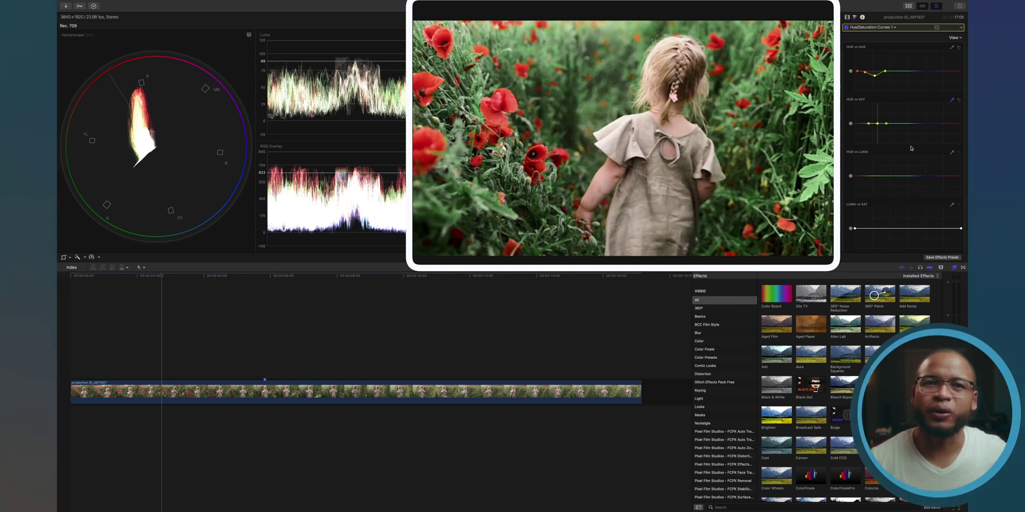
left_click_drag(877, 124, 877, 132)
left_click_drag(851, 183, 851, 192)
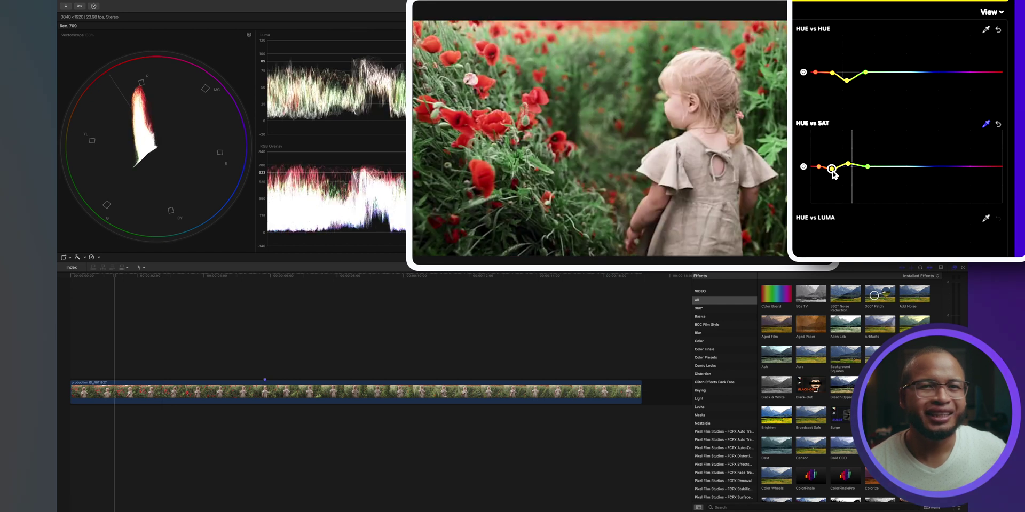
left_click_drag(832, 170, 849, 158)
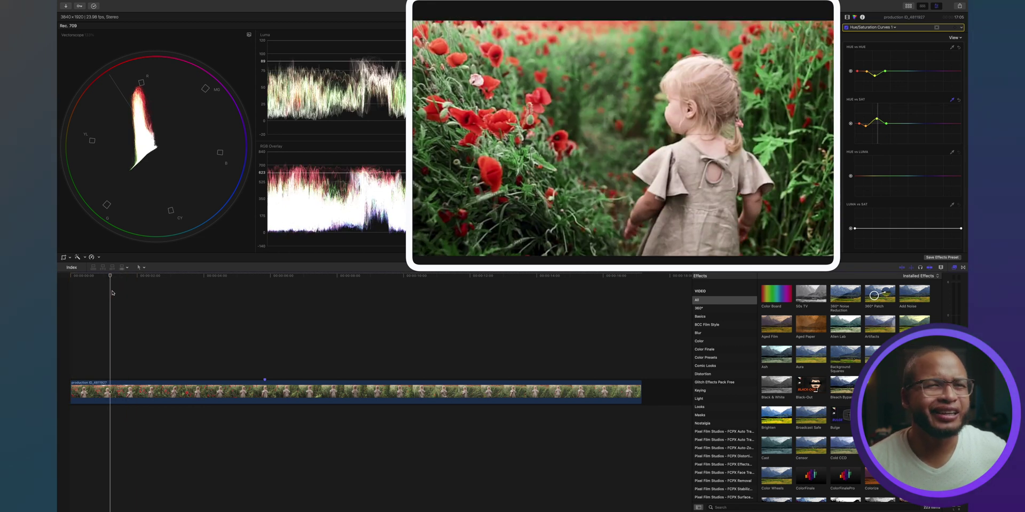
Review playback and reshape the HUE vs LUMA curve, slightly brightening the sampled hue
key("space")
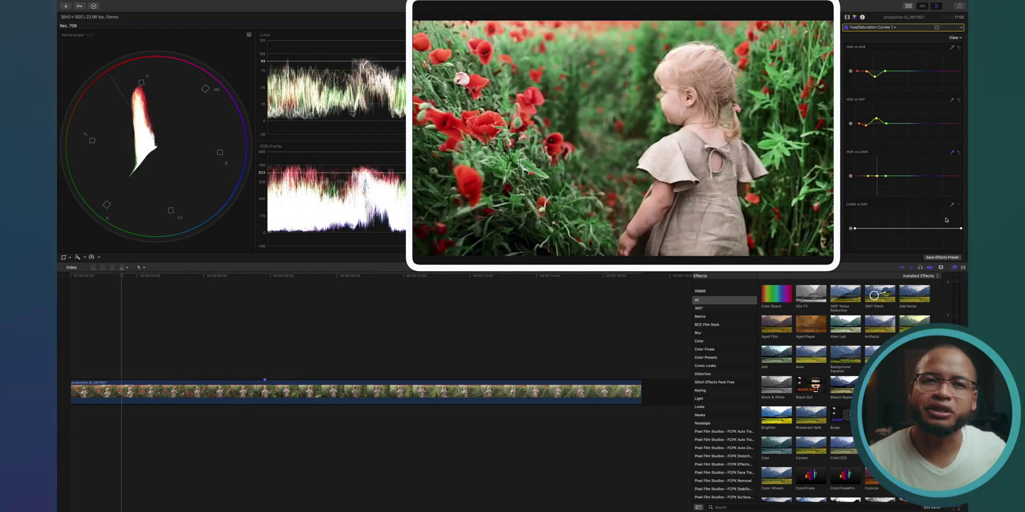
left_click(877, 177)
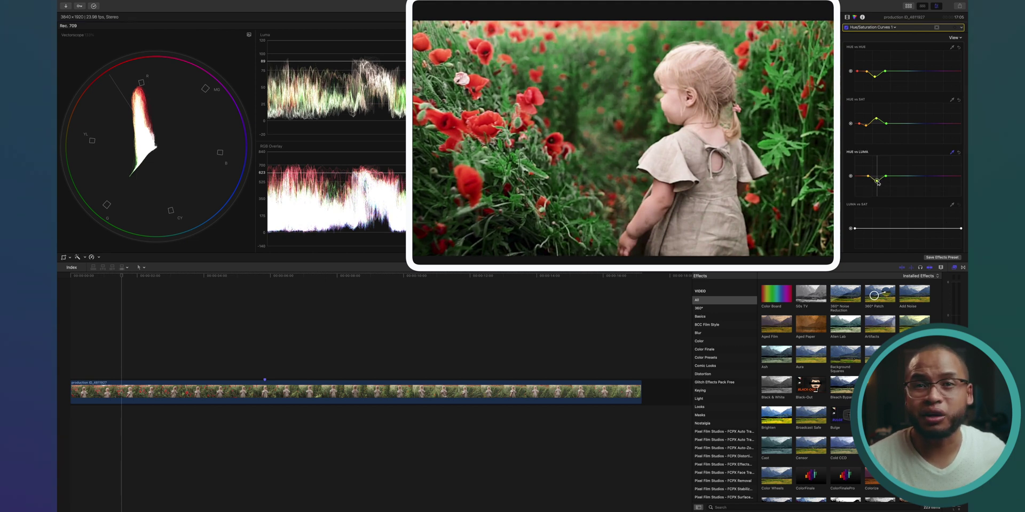
left_click_drag(877, 185, 877, 179)
left_click(862, 177)
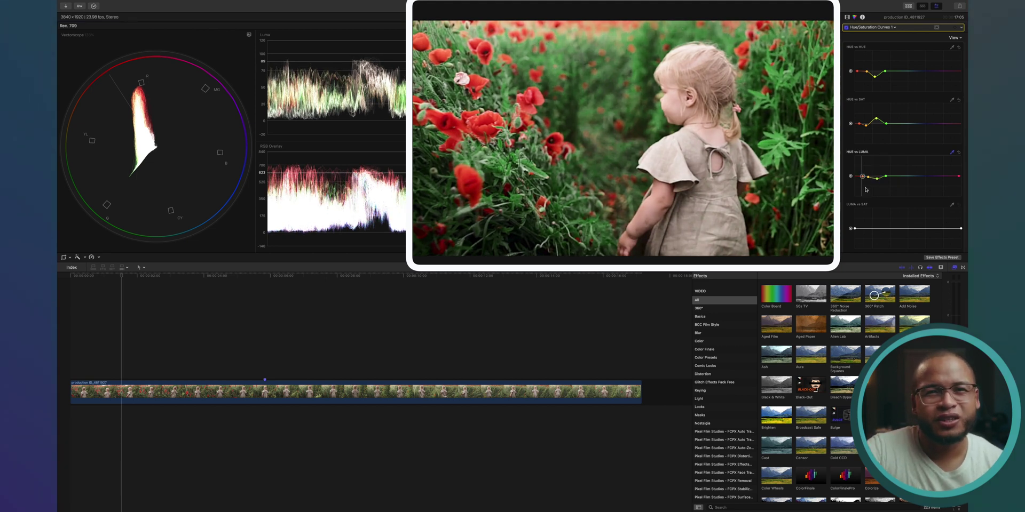
Return to the clip start and drop LUMA vs SAT saturation in the darkest shadows
key("Home")
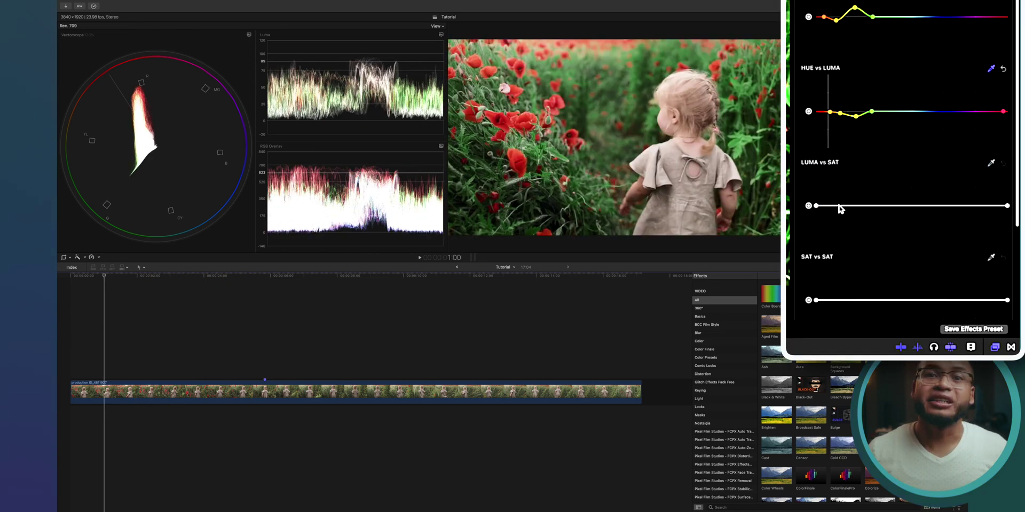
left_click(840, 206)
left_click_drag(815, 205, 832, 249)
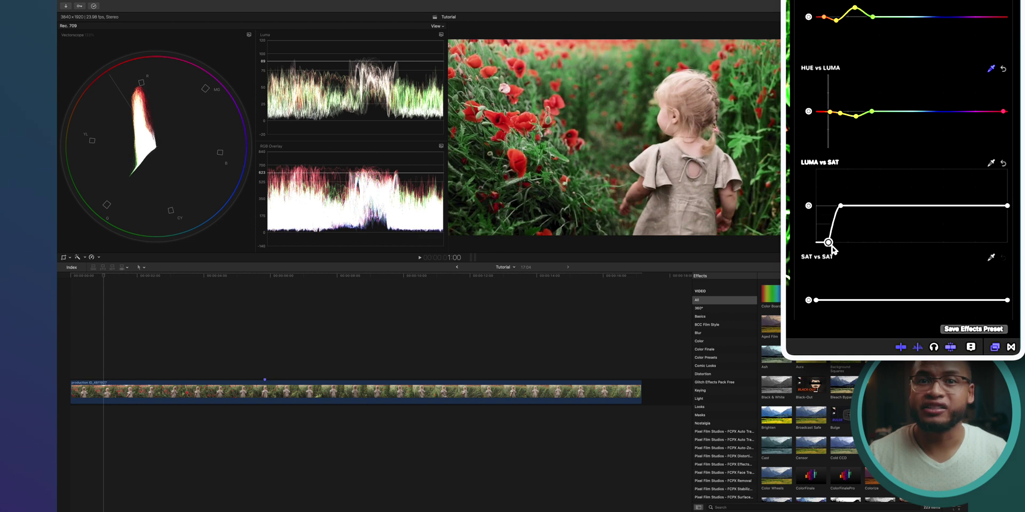